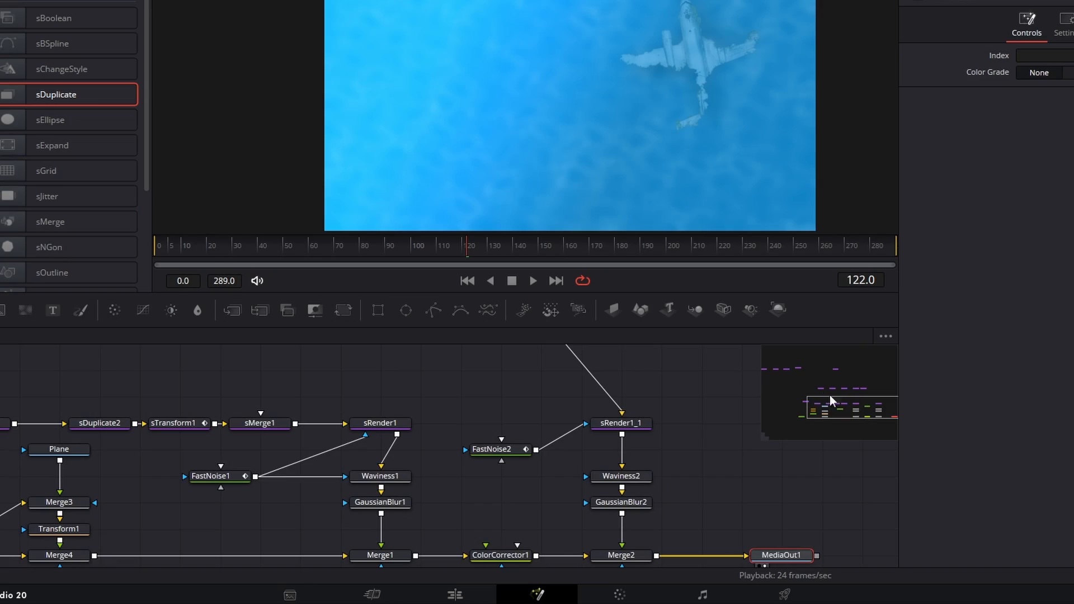
Move the Background1 node farther left in the node graph, leaving space before Merge4 for new nodes
drag(830, 395, 804, 418)
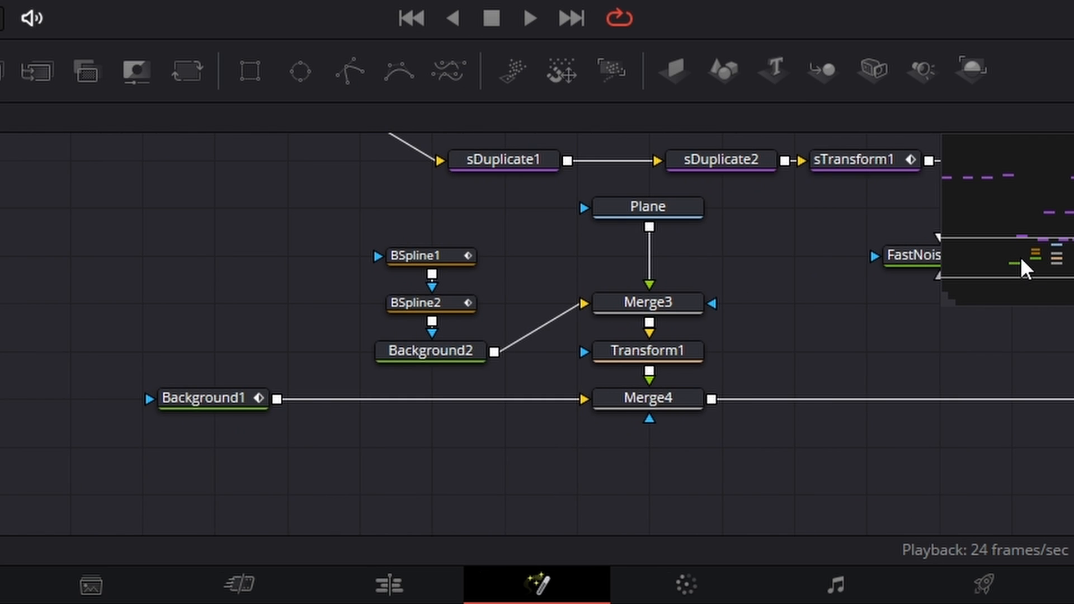
drag(1020, 257, 1019, 257)
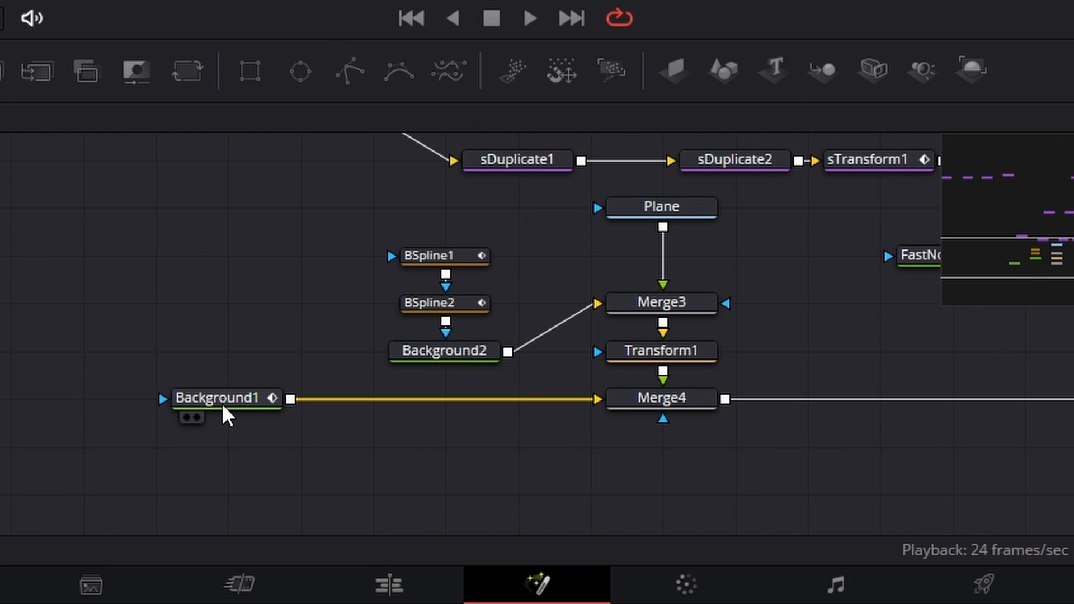
drag(223, 403, 0, 398)
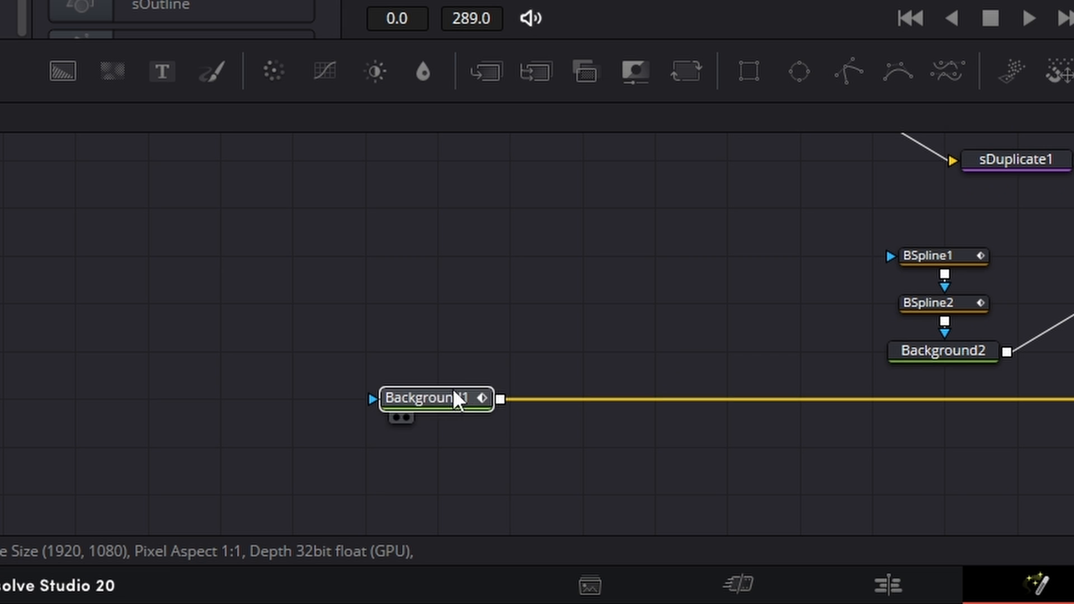
click(695, 220)
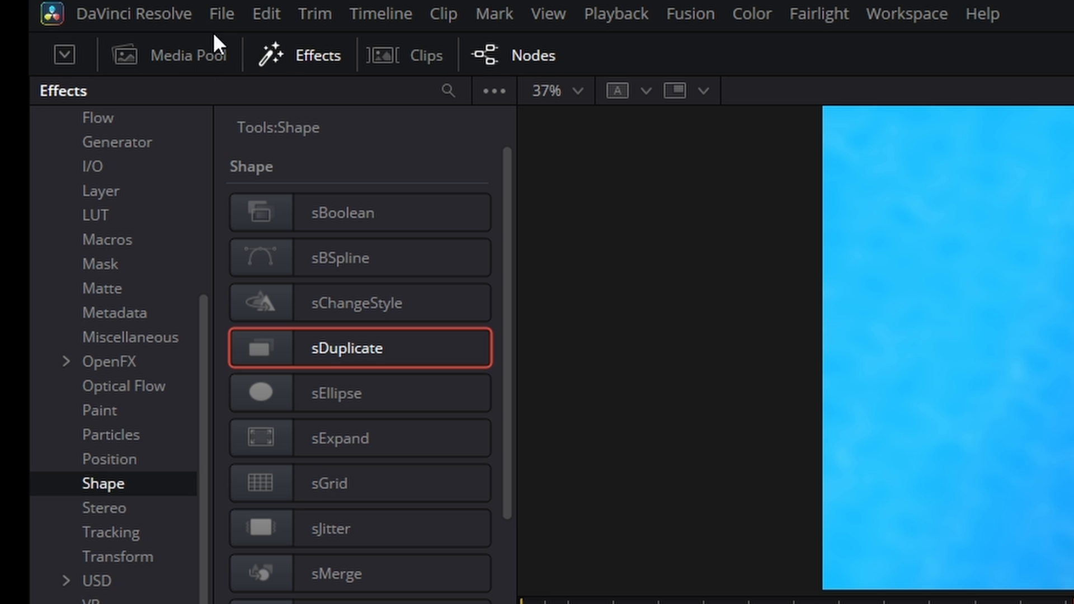
Bring the shark clip from the media pool into the empty space above Background1 and rename its node Shark
click(196, 55)
drag(333, 291, 343, 420)
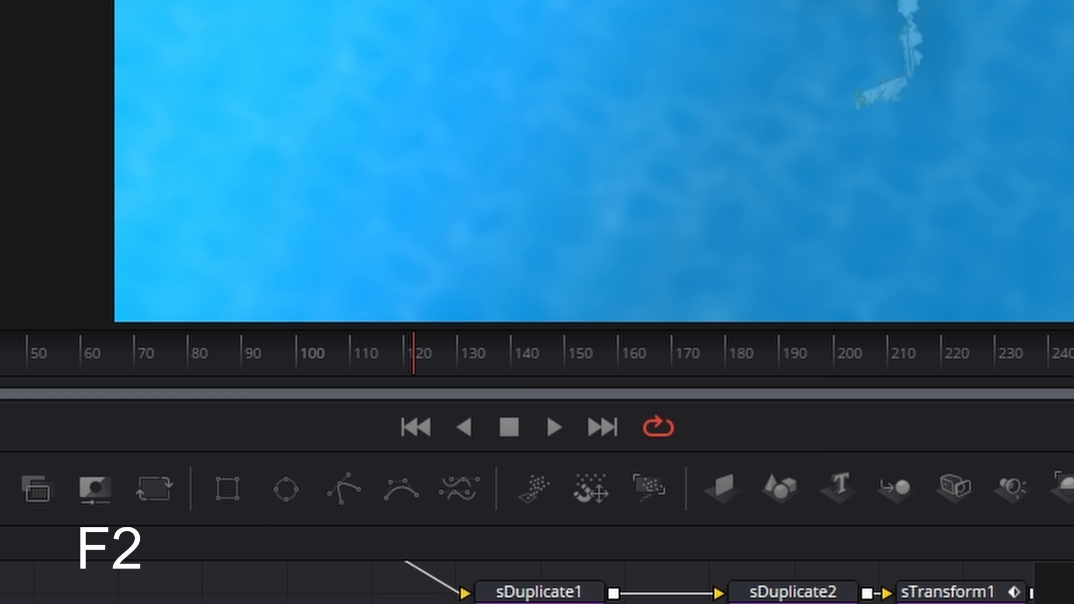
key(F2)
text(Sha)
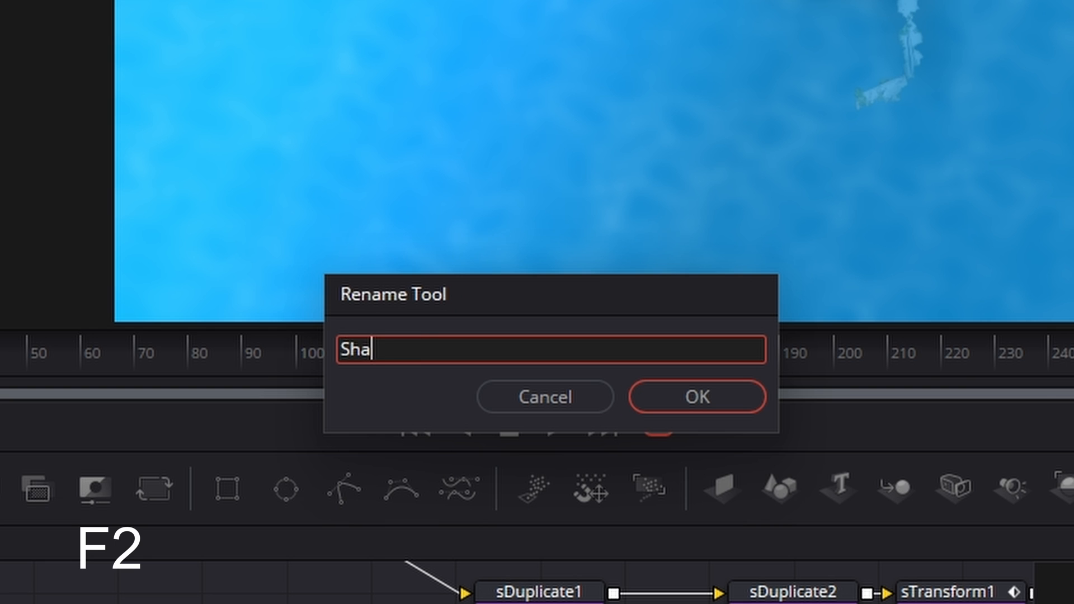
text(rk)
key(Return)
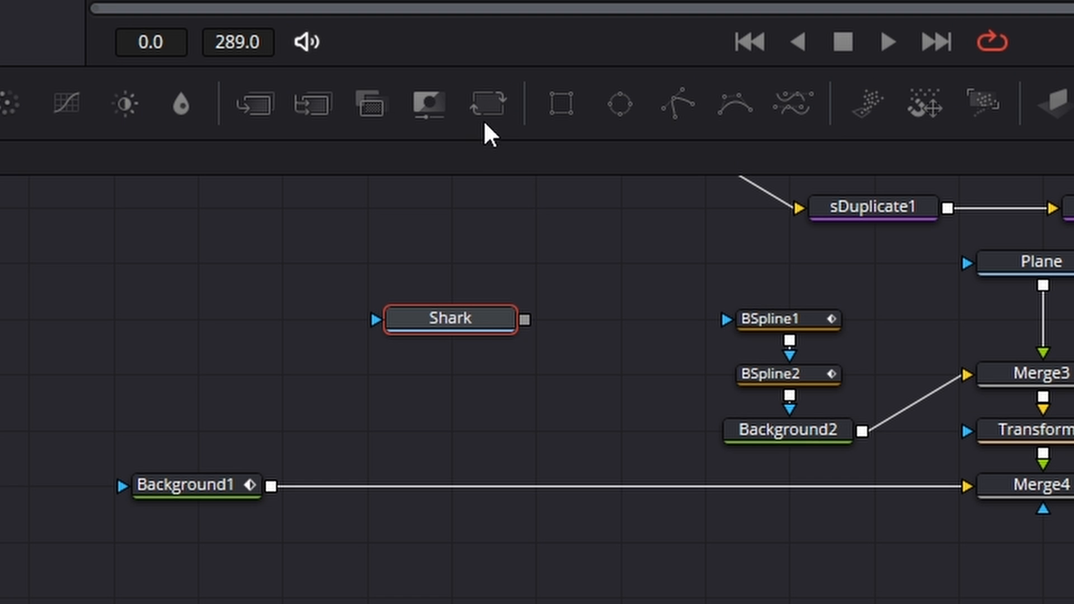
Add a Transform node below Shark, merge its output over Background1, and shift Background1 farther left
click(488, 106)
drag(635, 325, 483, 387)
click(485, 316)
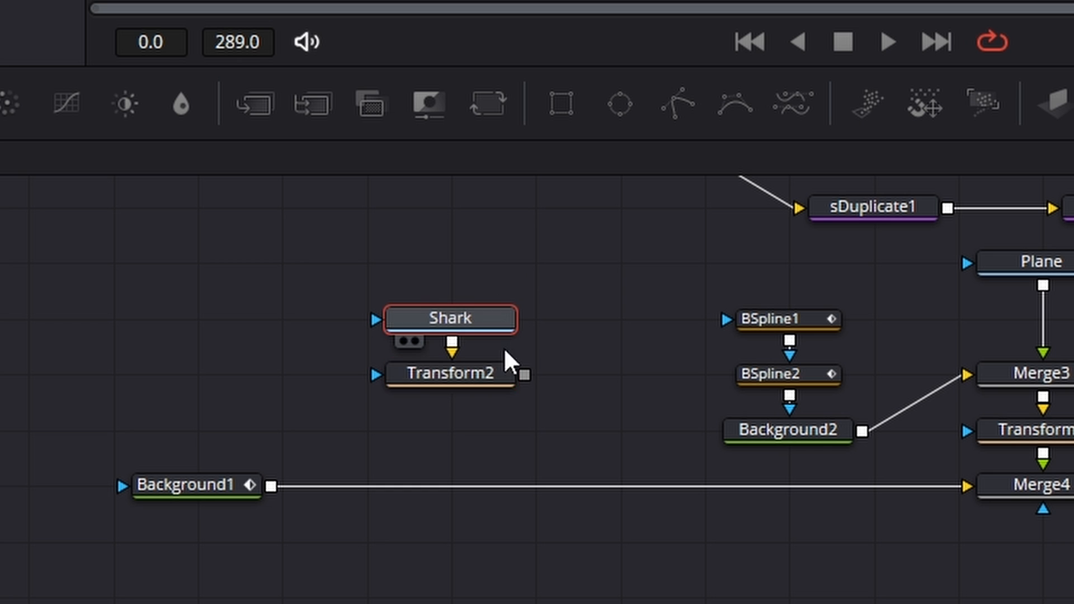
drag(525, 374, 271, 486)
drag(195, 485, 139, 491)
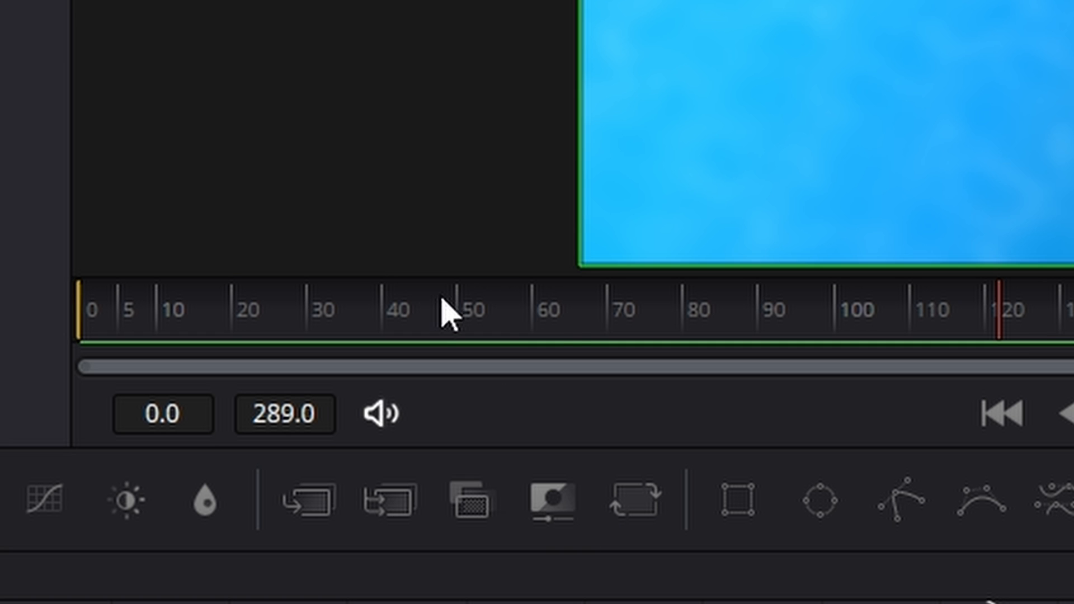
At frame 40, set the shark transform's Size to 0.55 and its Center X to 0.246
drag(517, 319, 407, 330)
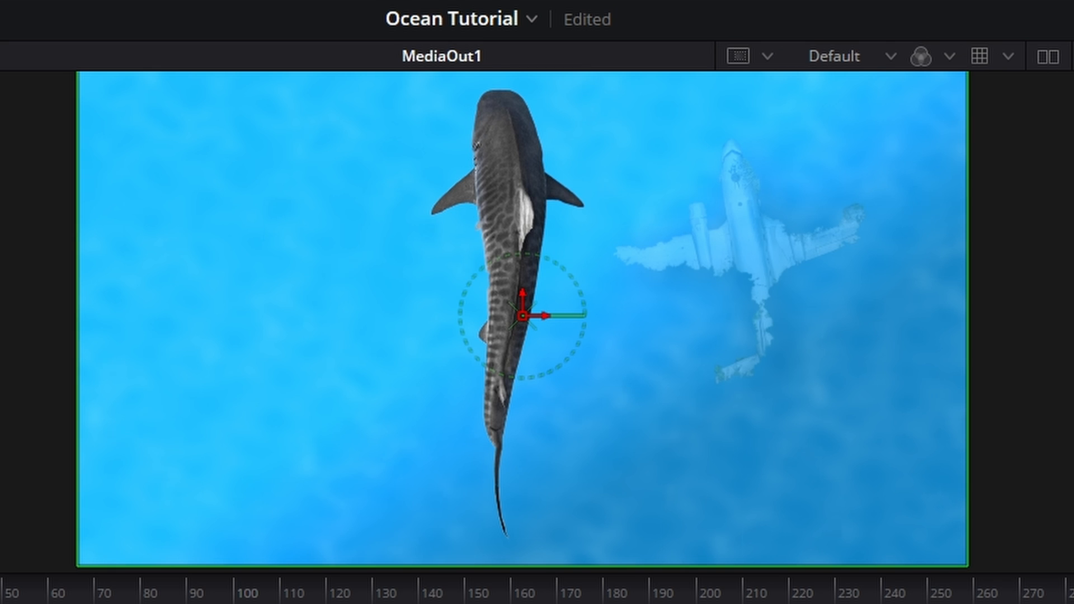
drag(739, 298, 696, 311)
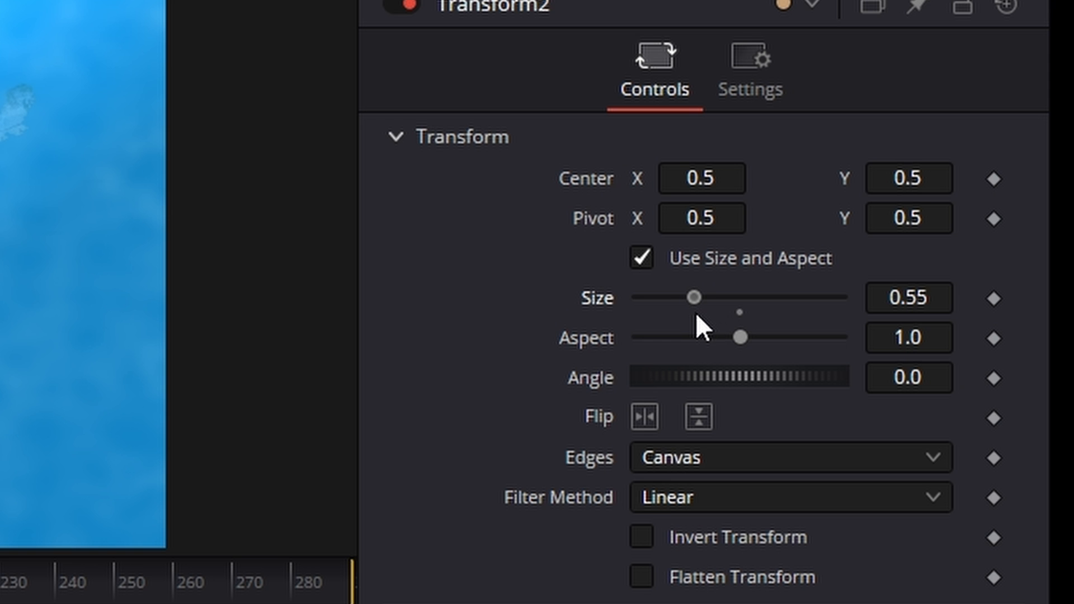
drag(702, 178, 635, 178)
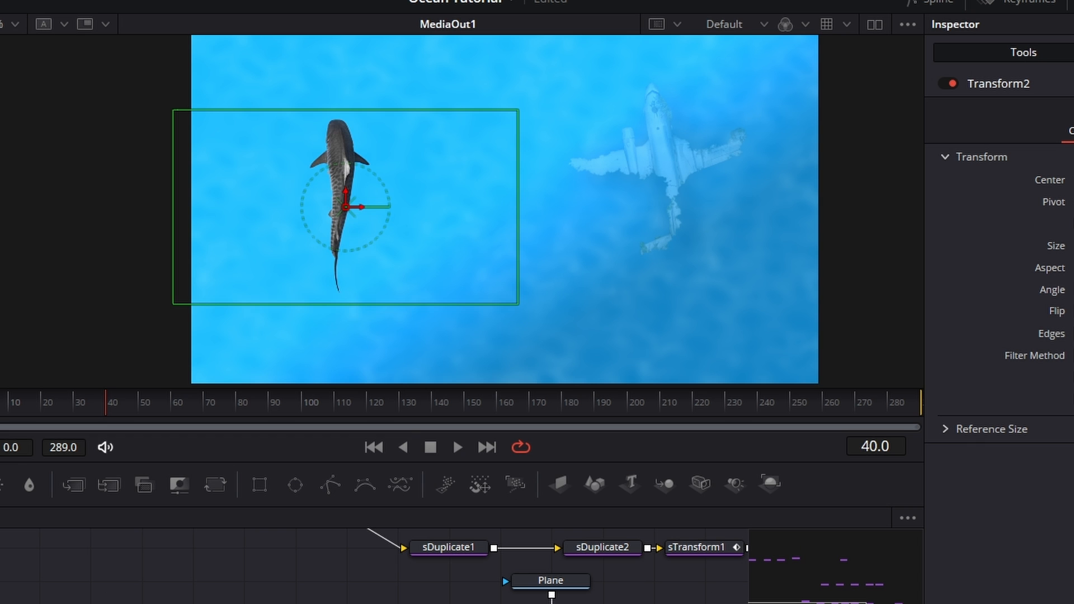
Lower the shark below the frame with Center Y at -0.296 and keyframe the Center at frame 40
drag(1073, 180, 1069, 180)
scroll(841, 262, down, 3)
scroll(843, 267, up, 3)
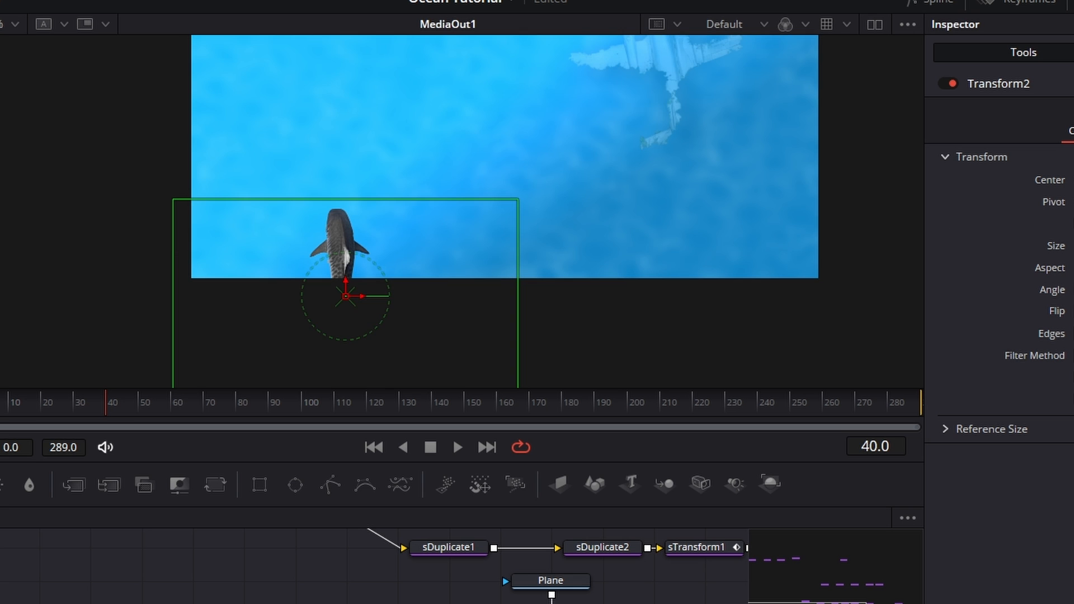
drag(831, 187, 786, 187)
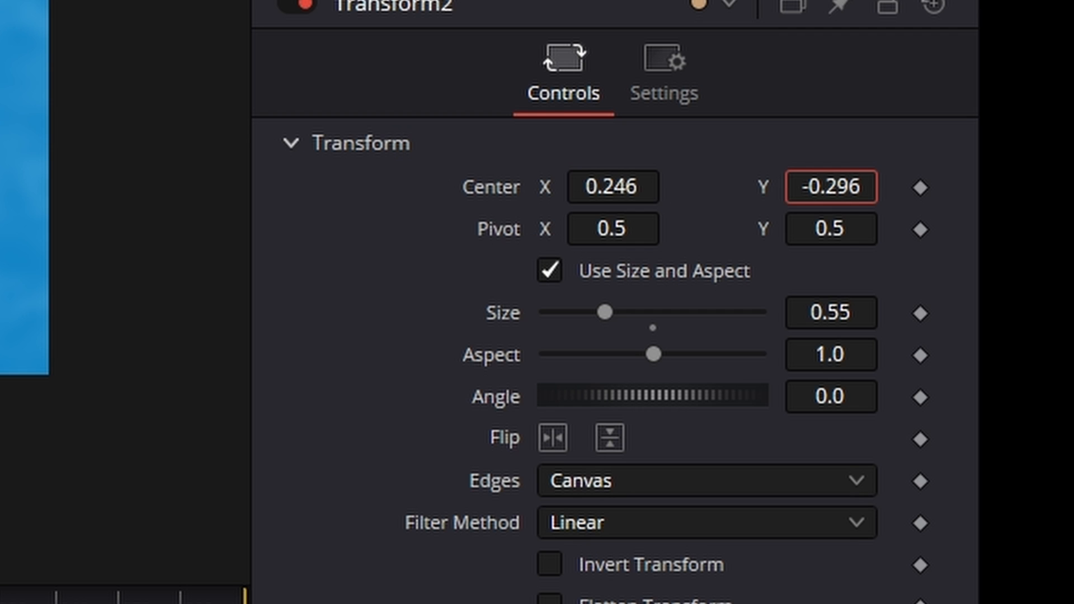
click(927, 189)
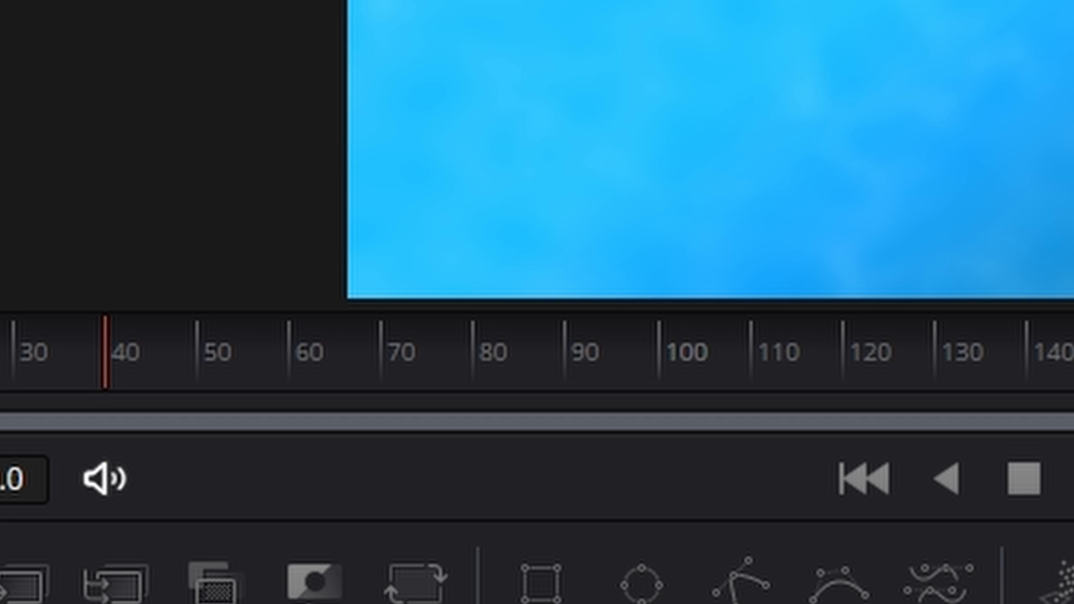
At frame 110, raise the shark's Center Y until it exits above the image, and rewind to the first frame
drag(179, 377, 751, 367)
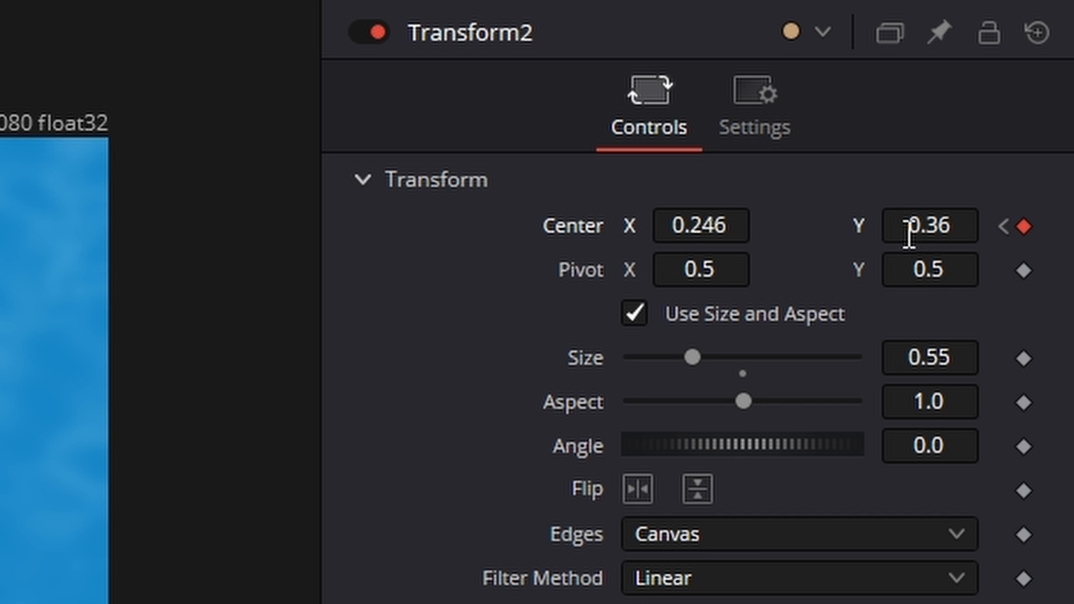
drag(909, 235, 1066, 235)
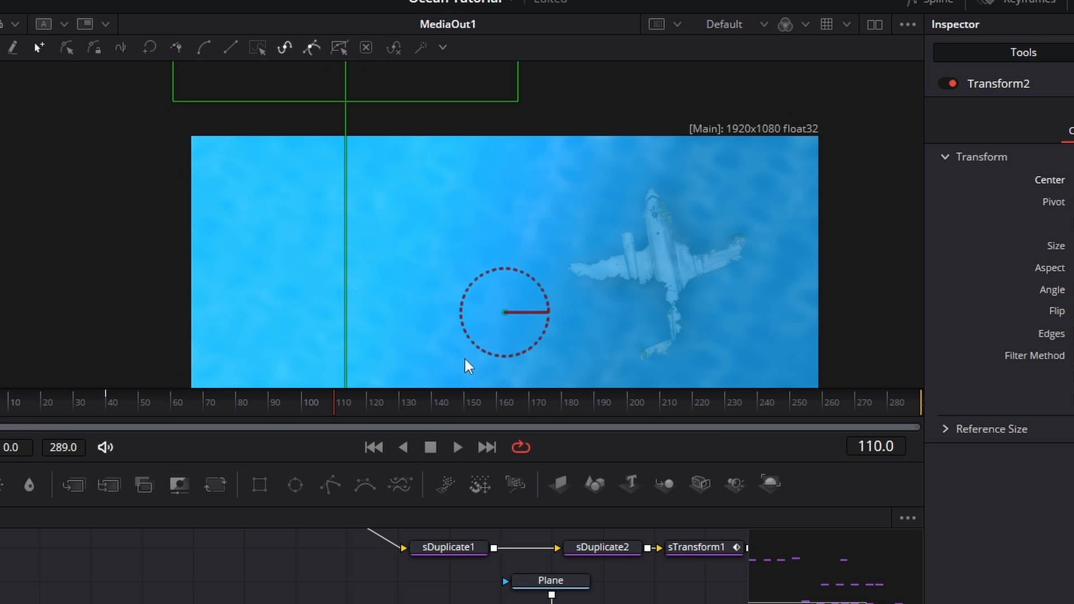
scroll(463, 359, down, 3)
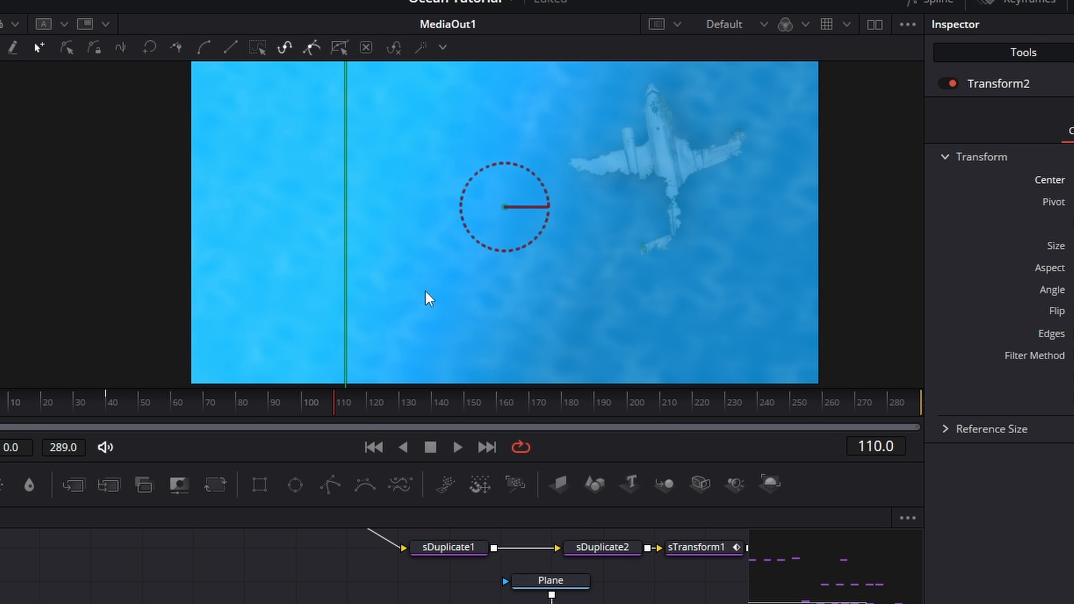
click(372, 451)
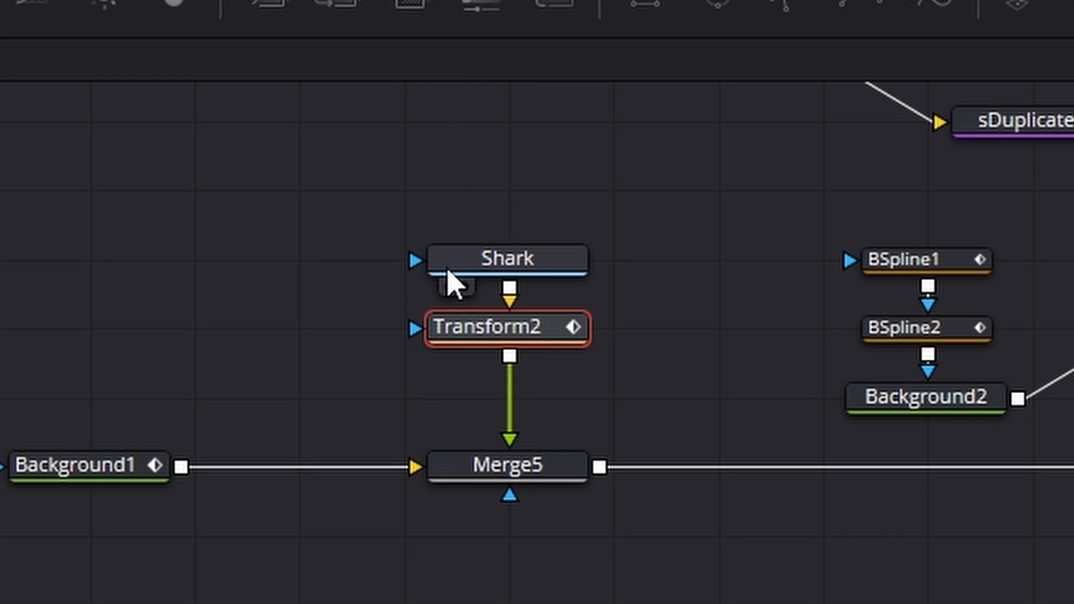
Move the Shark and Transform2 nodes up and insert a Grid Warp node between Transform2 and Merge5
drag(448, 269, 447, 220)
drag(525, 333, 526, 265)
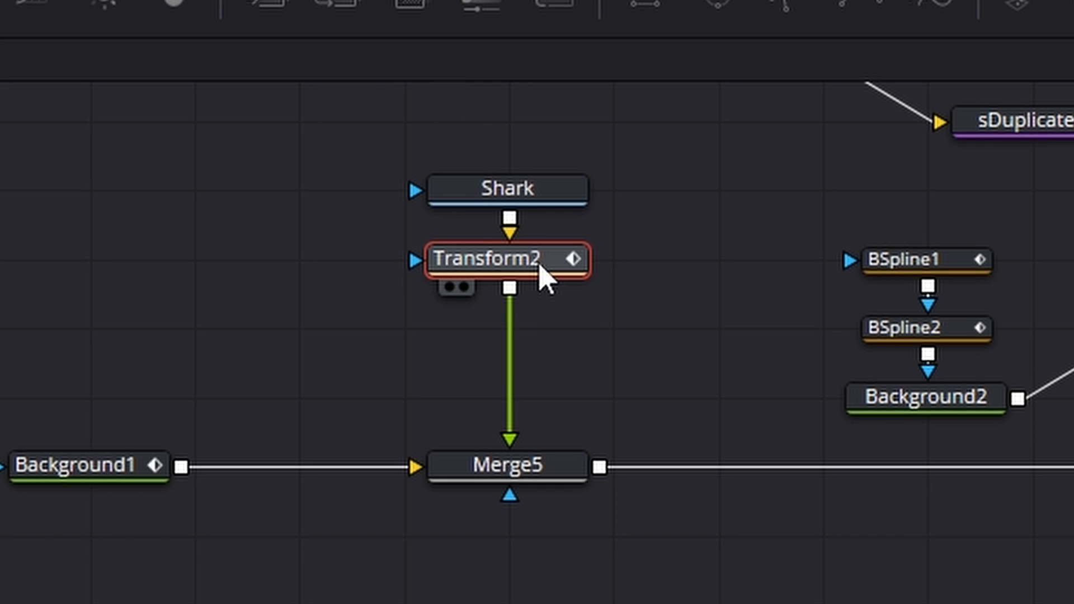
key(shift+space)
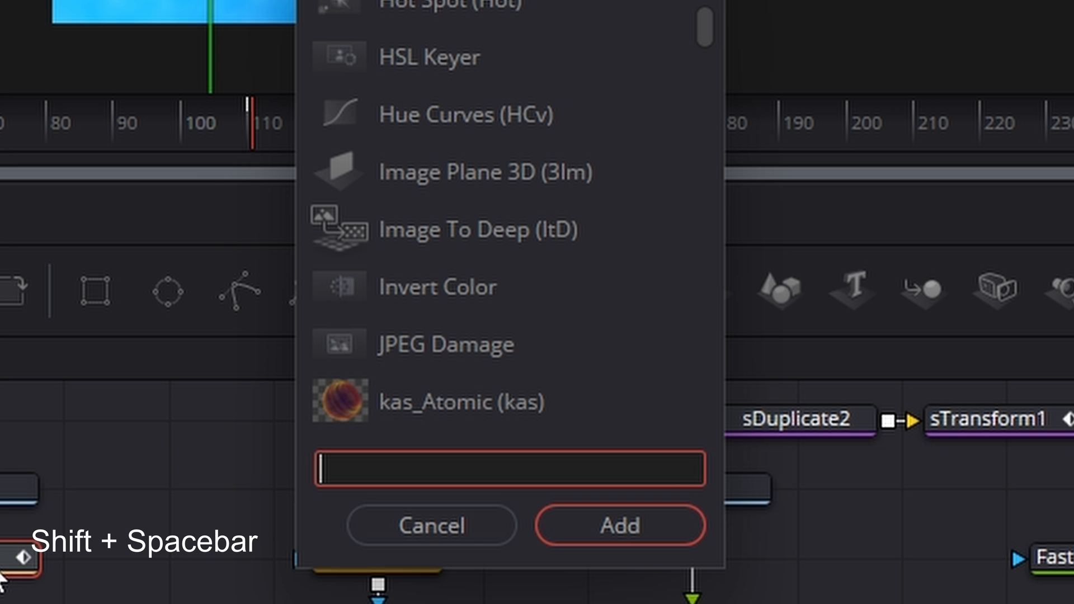
text(grid)
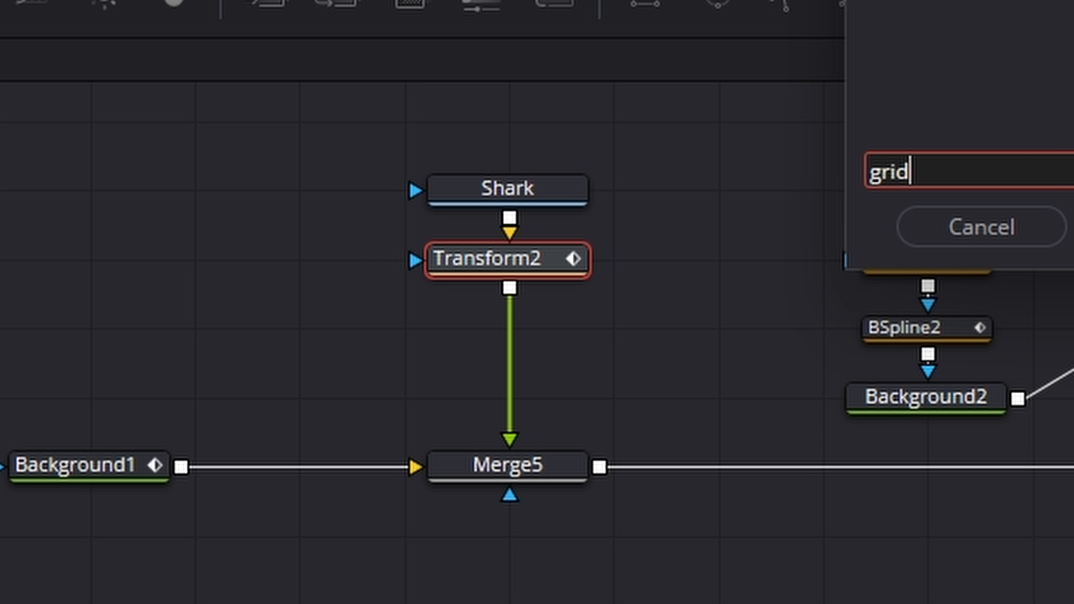
key(Return)
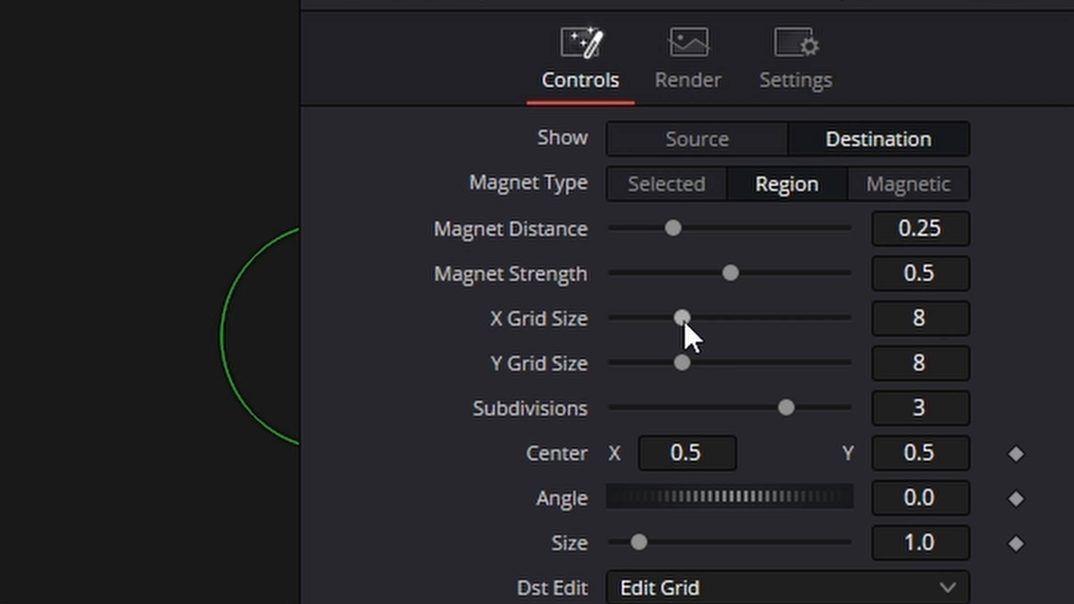
Reduce the warp grid to five columns and bend its second and third vertical lines into an S-curve along the shark's path
mouse_move(684, 323)
mouse_down()
mouse_move(713, 323)
mouse_move(665, 323)
mouse_up()
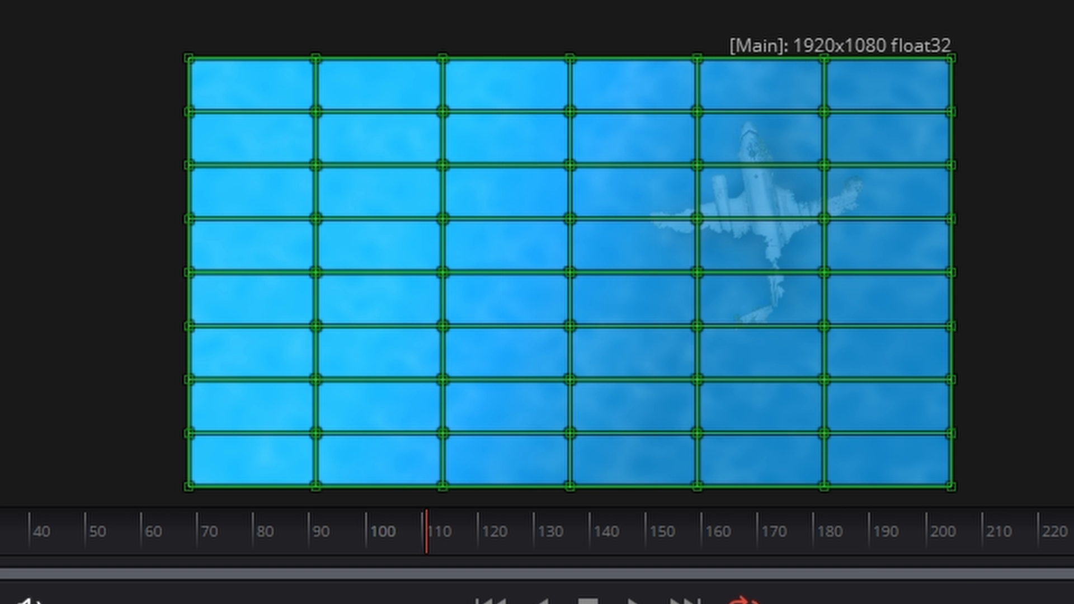
drag(610, 356, 602, 358)
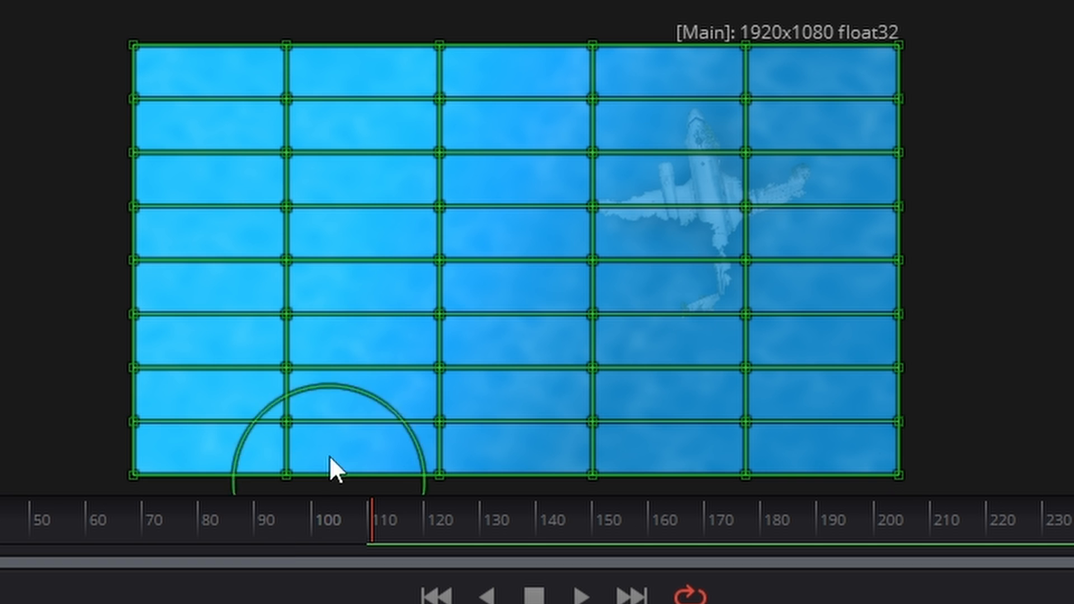
mouse_move(294, 413)
mouse_down()
mouse_move(252, 414)
mouse_move(324, 249)
mouse_move(287, 258)
mouse_move(485, 274)
mouse_up()
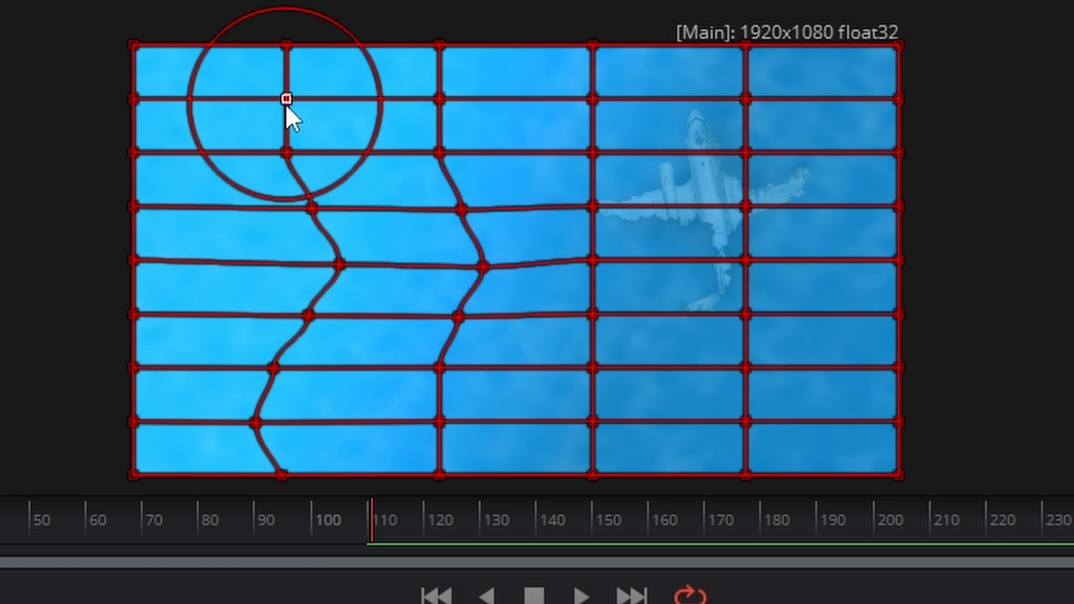
drag(285, 103, 260, 97)
drag(439, 56, 384, 39)
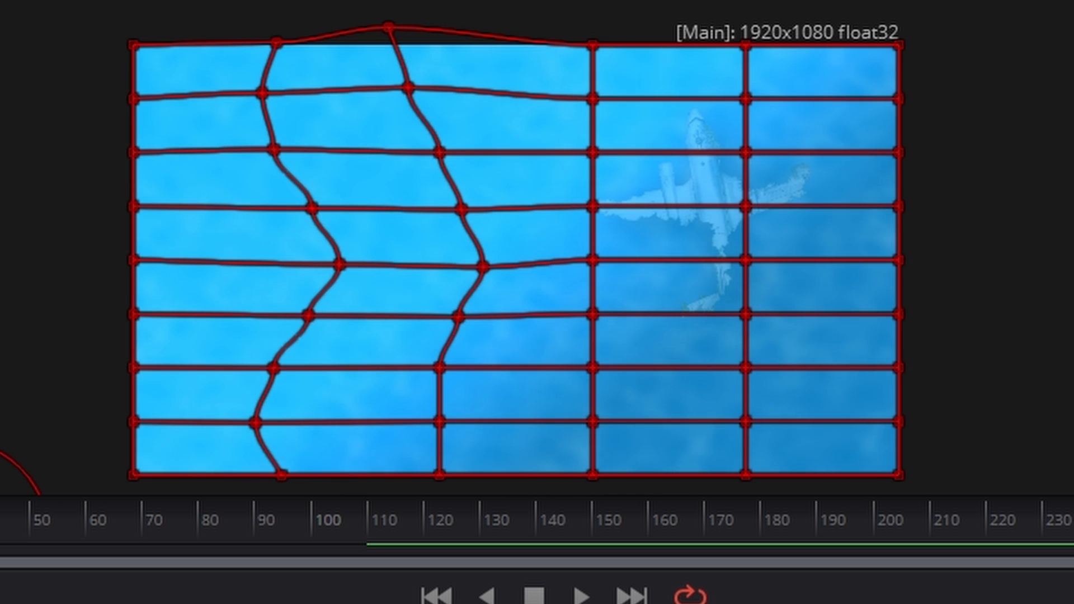
Play and scrub through the animation to check how the shark bends along the warped path
click(581, 596)
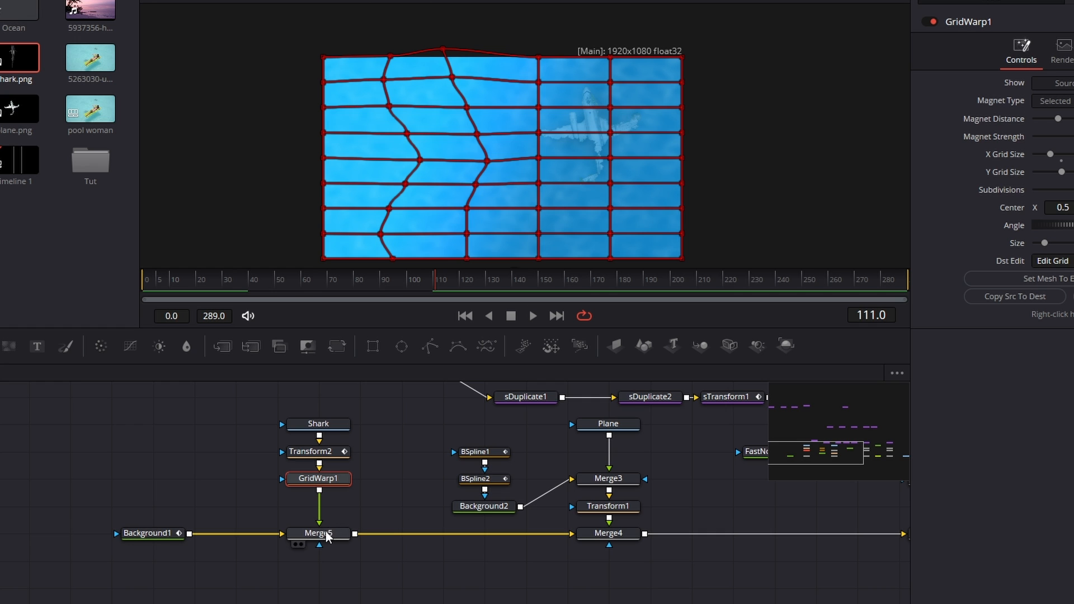
click(326, 534)
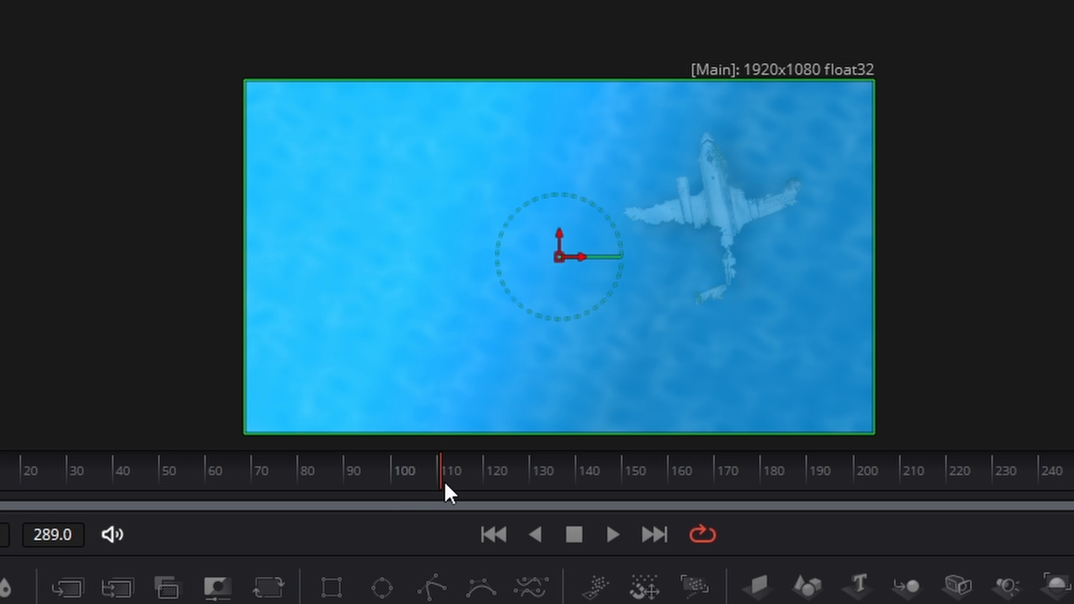
drag(436, 291, 360, 289)
drag(307, 480, 261, 480)
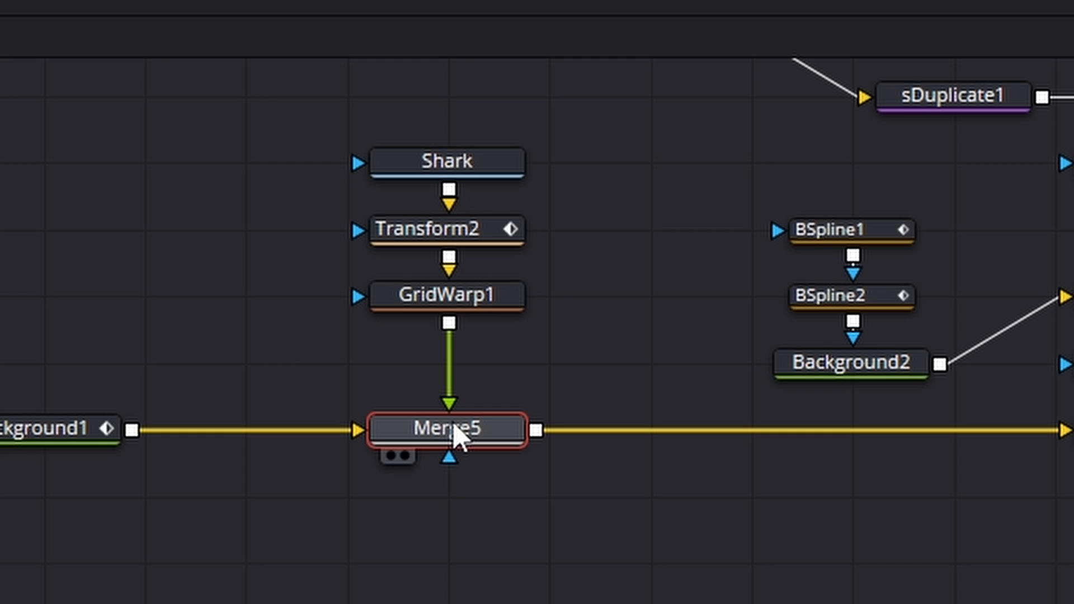